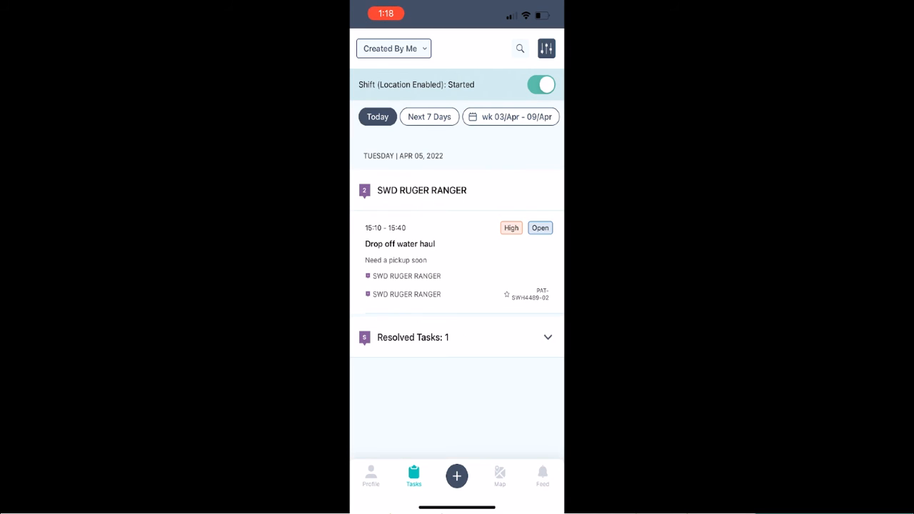
Review the resolved Pick up water haul task for TB BIRDWELL 1 and its comments.
left_click(455, 337)
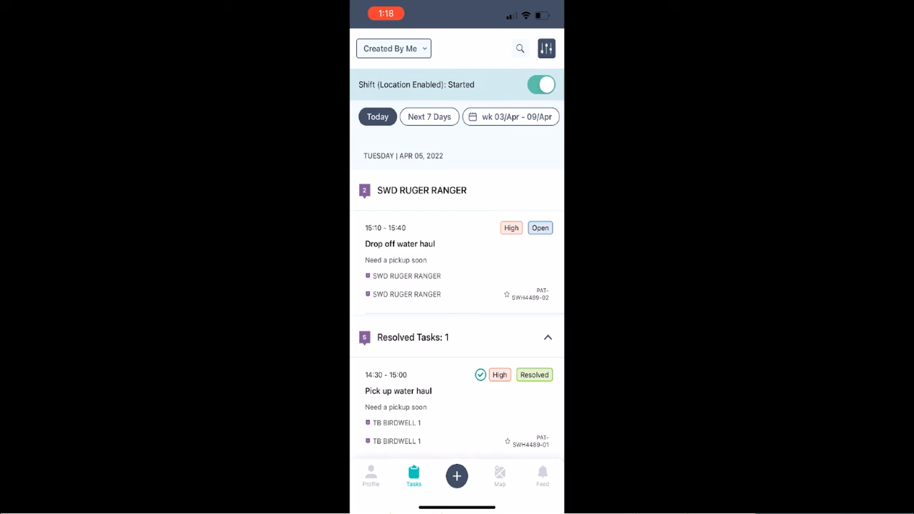
left_click(428, 391)
scroll(457, 286, "down", 5)
scroll(457, 286, "down", 5)
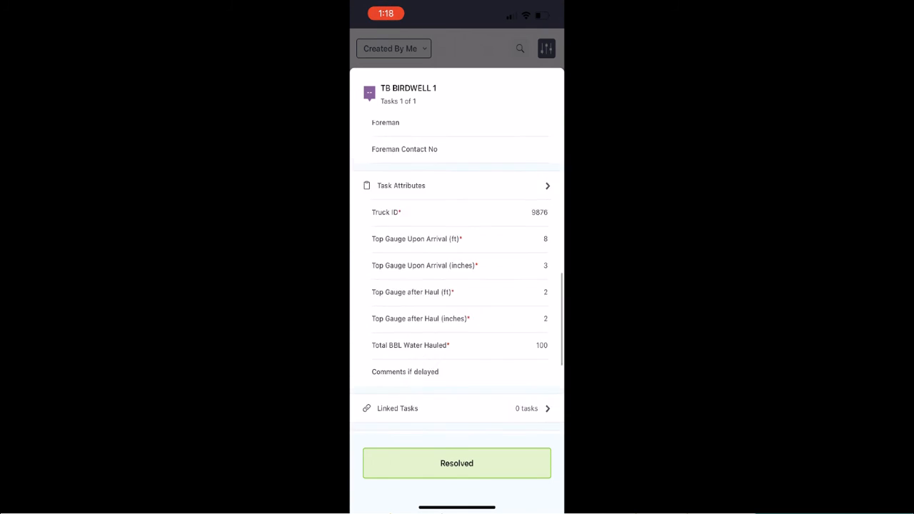
scroll(457, 286, "down", 5)
scroll(457, 286, "up", 4)
scroll(457, 285, "down", 3)
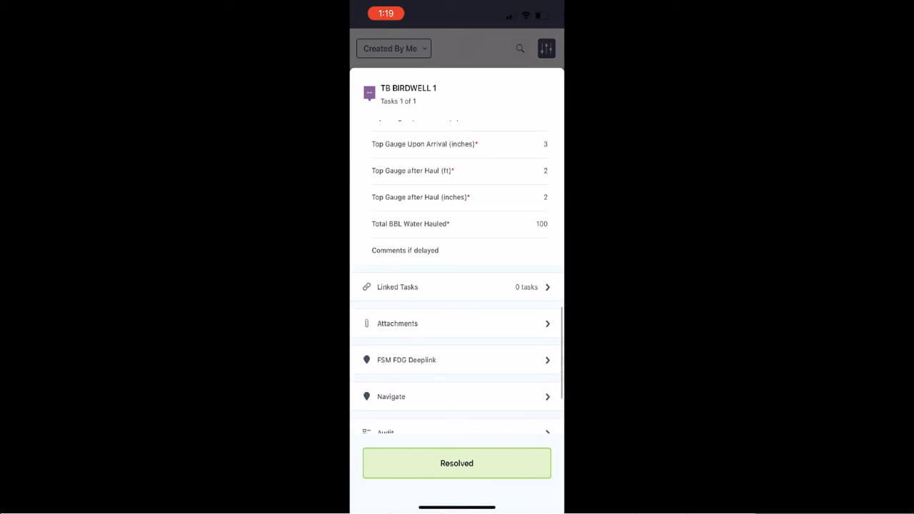
scroll(457, 286, "down", 3)
left_click(457, 352)
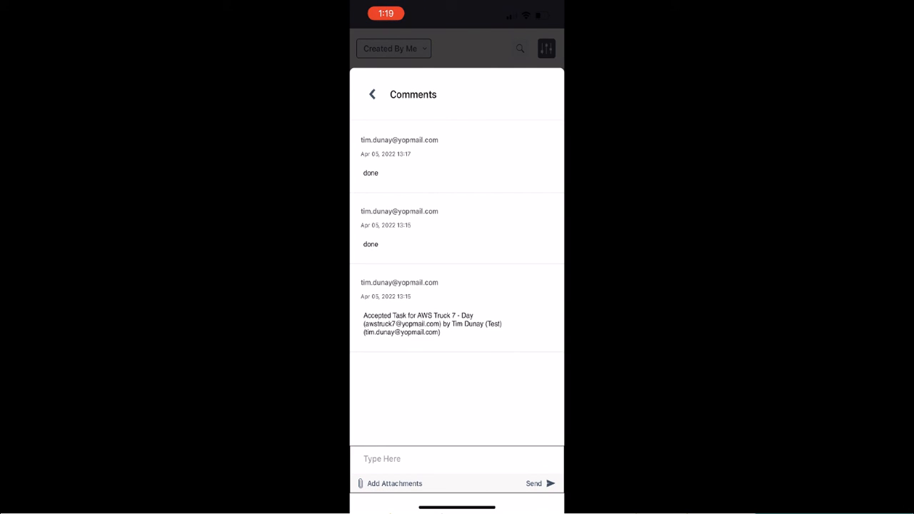
left_click(372, 94)
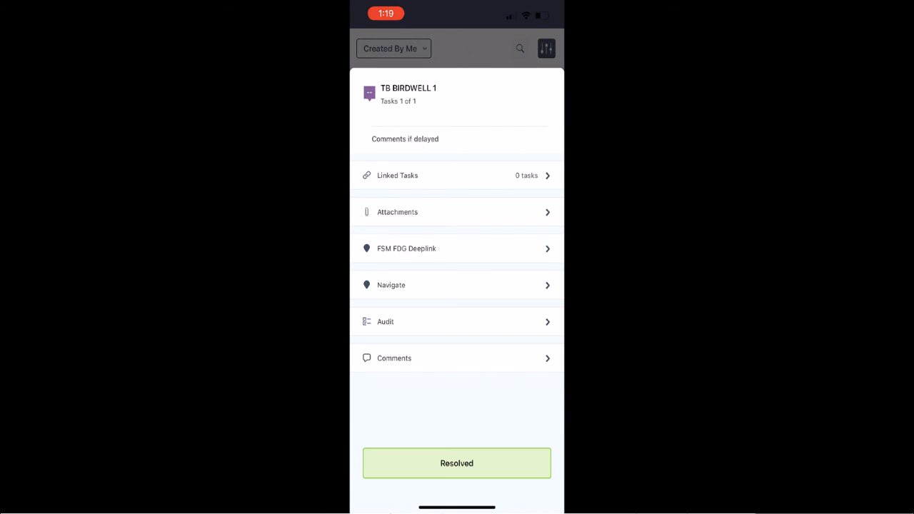